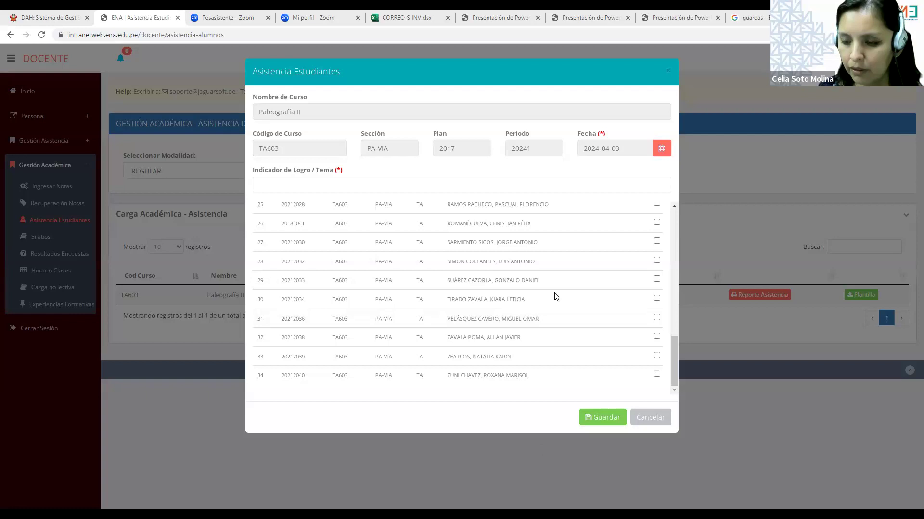
# - Mark the students numbered 33, 27, 26, 24 and 23 as ASISTIO in the Paleografía II attendance list for 2024-04-03
pyautogui.click(657, 356)
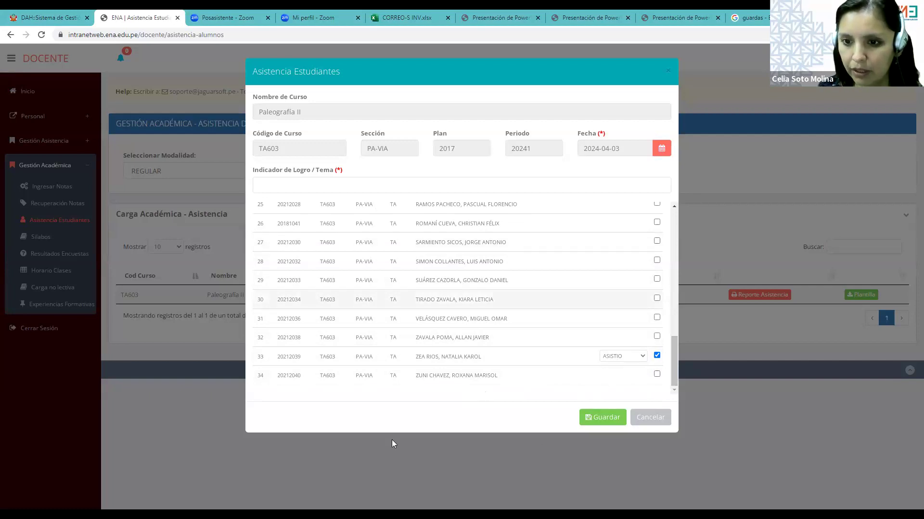
pyautogui.click(657, 240)
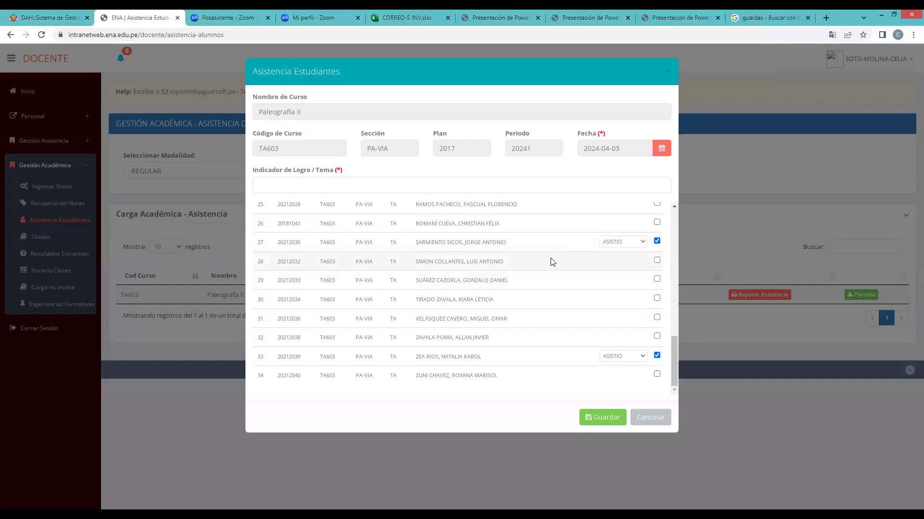
pyautogui.scroll(1, 542, 245)
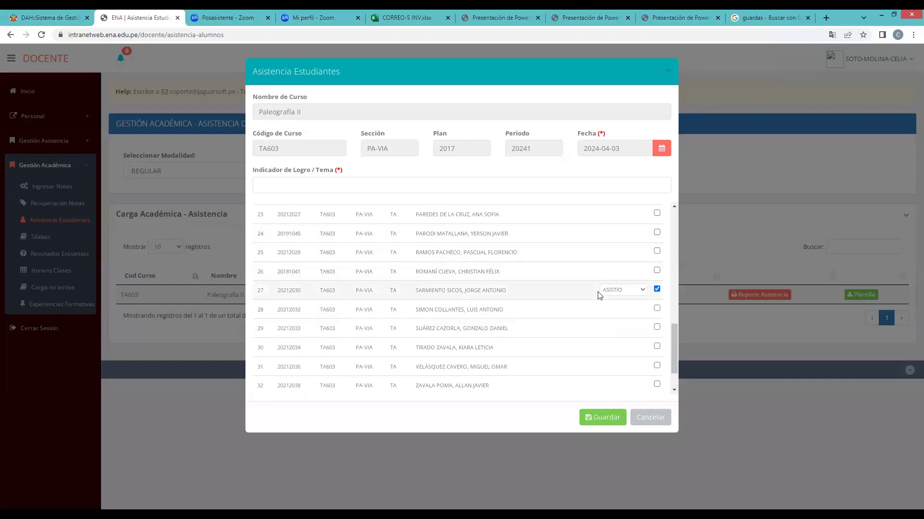
pyautogui.click(657, 270)
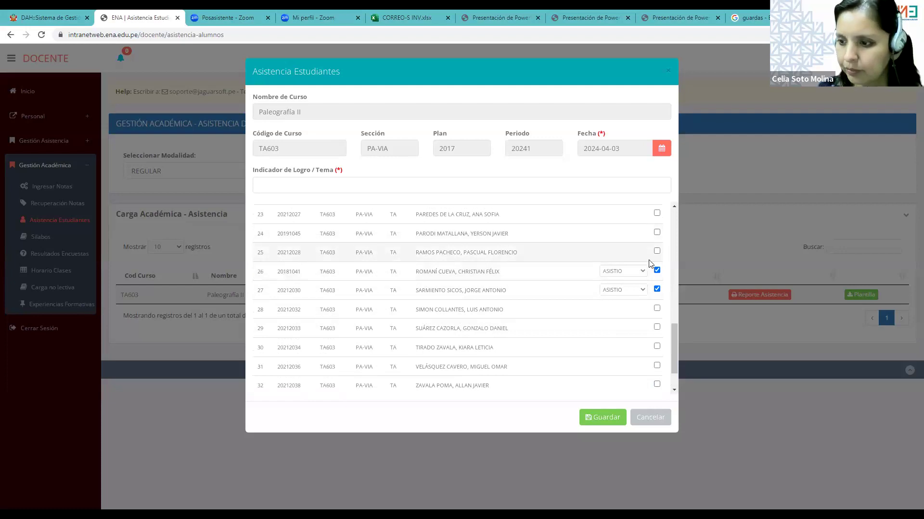
pyautogui.scroll(1, 624, 256)
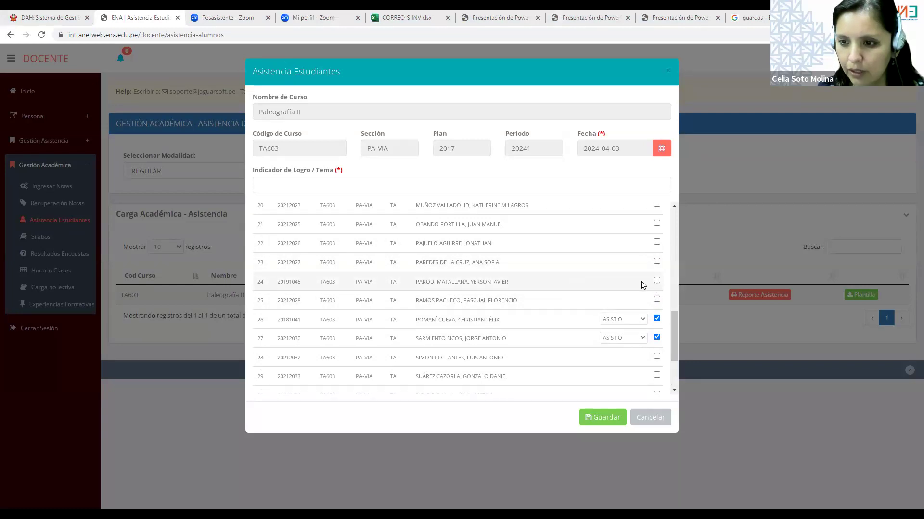
pyautogui.click(657, 280)
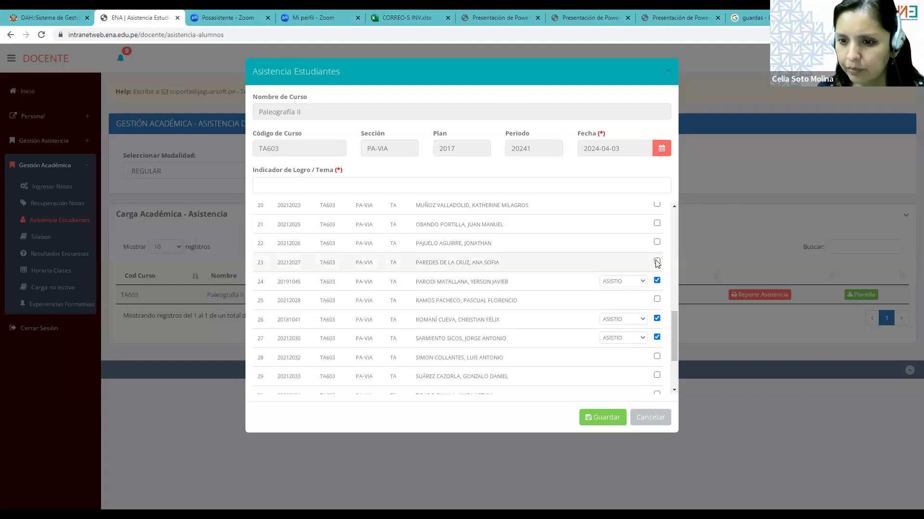
pyautogui.click(657, 262)
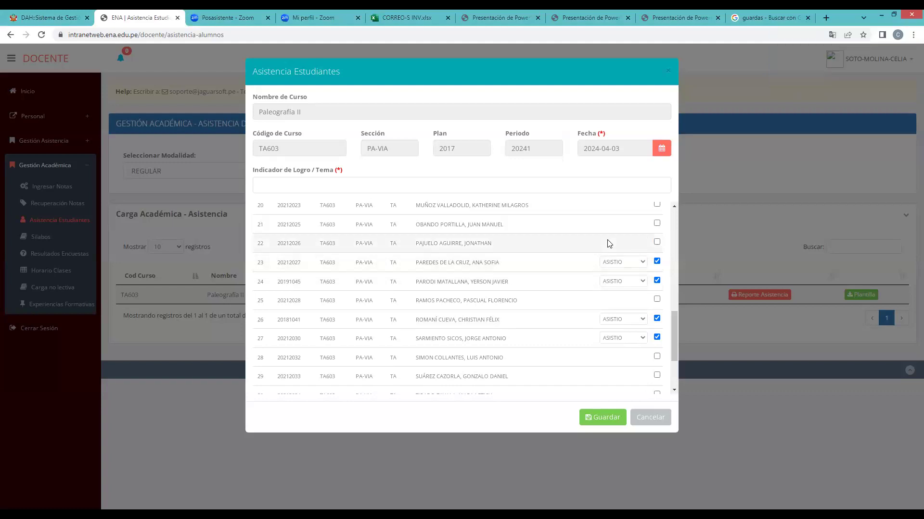
# - Mark the students numbered 21, 20 and 19 in the attendance list as ASISTIO
pyautogui.scroll(2, 607, 247)
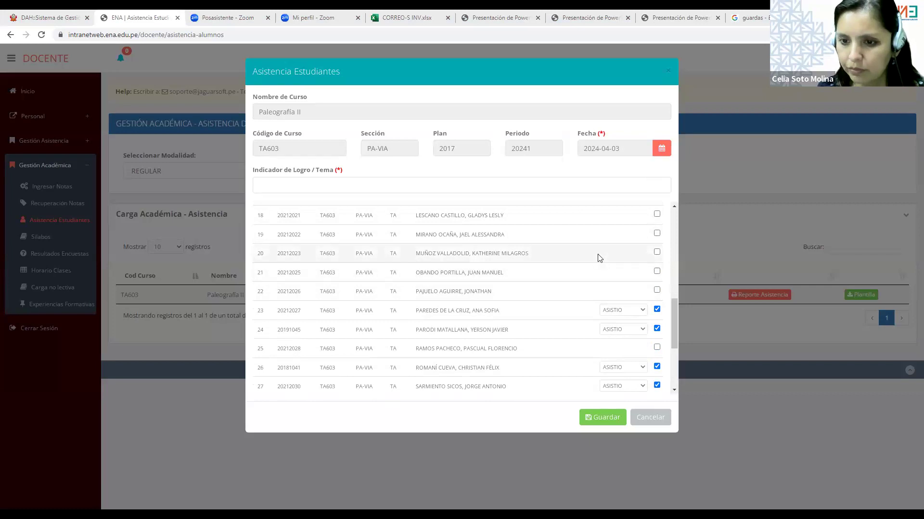
pyautogui.click(657, 272)
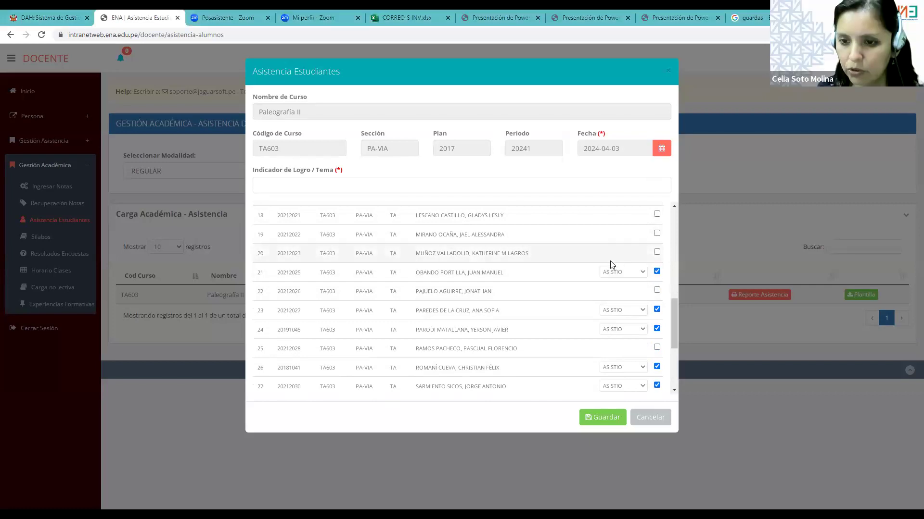
pyautogui.scroll(1, 613, 269)
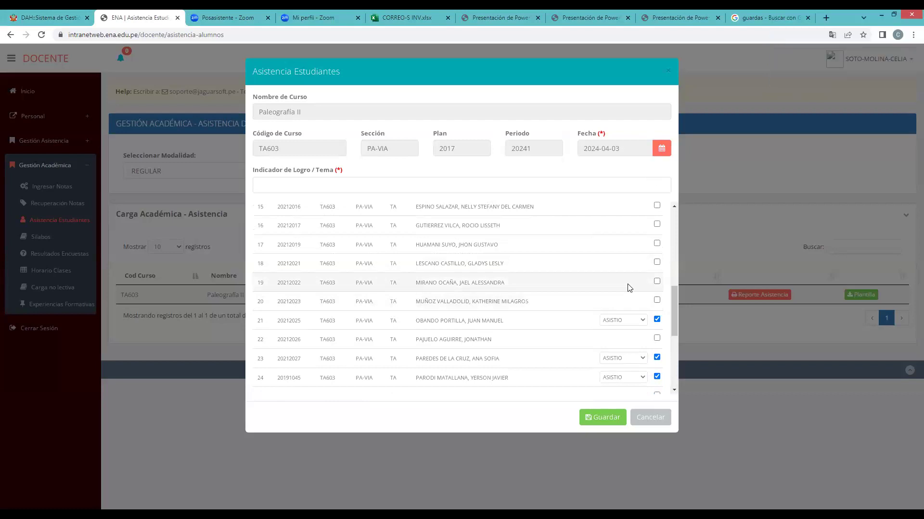
pyautogui.click(658, 300)
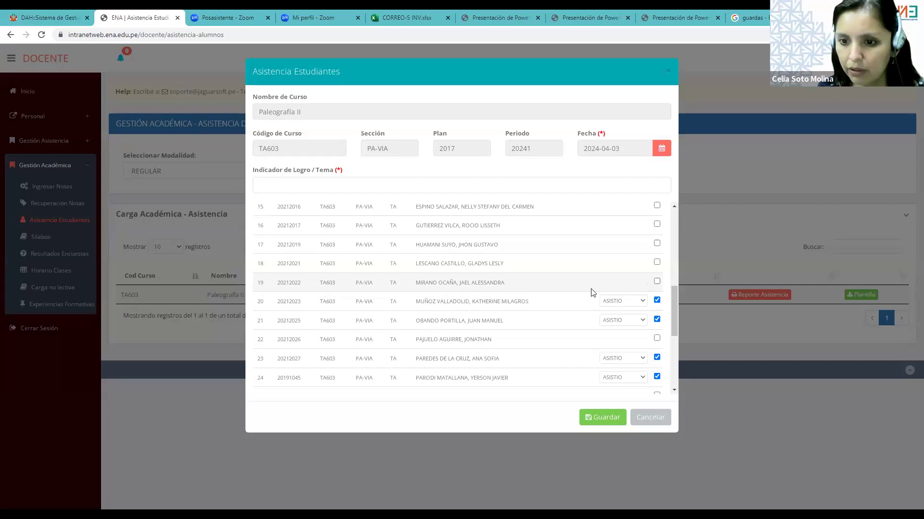
pyautogui.scroll(-1, 622, 294)
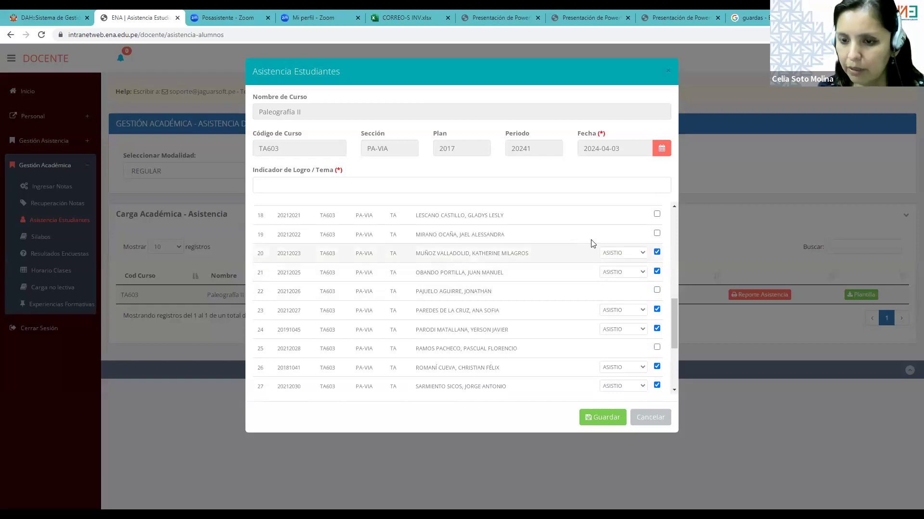
pyautogui.scroll(1, 601, 243)
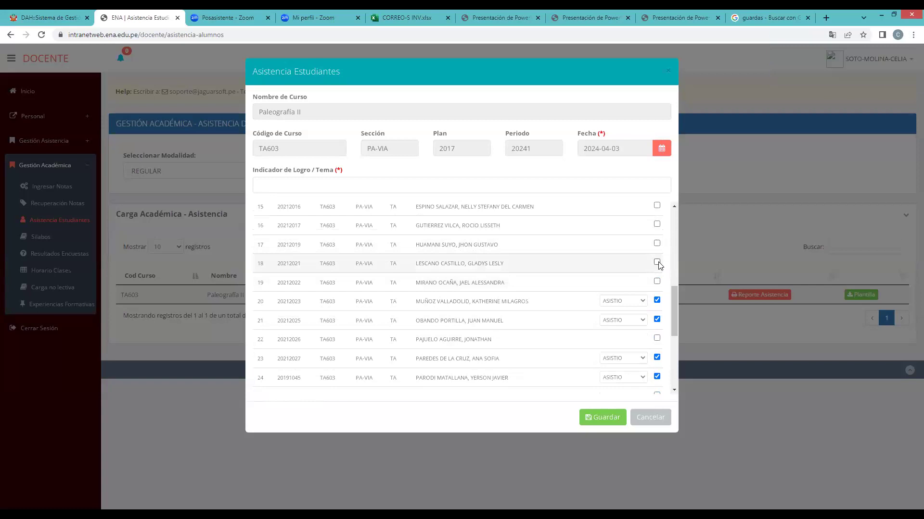
pyautogui.click(657, 282)
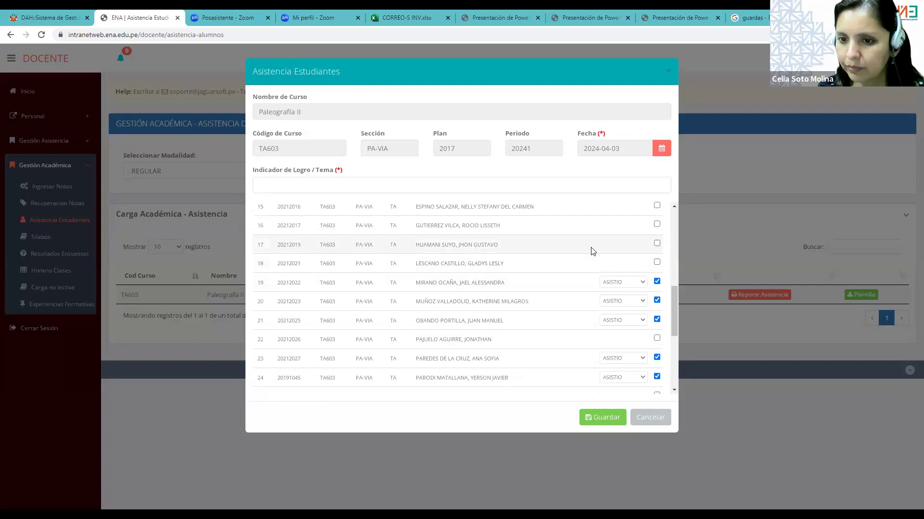
# - Mark the students numbered 17, 16, 15 and 14 in the attendance list as ASISTIO
pyautogui.scroll(1, 592, 251)
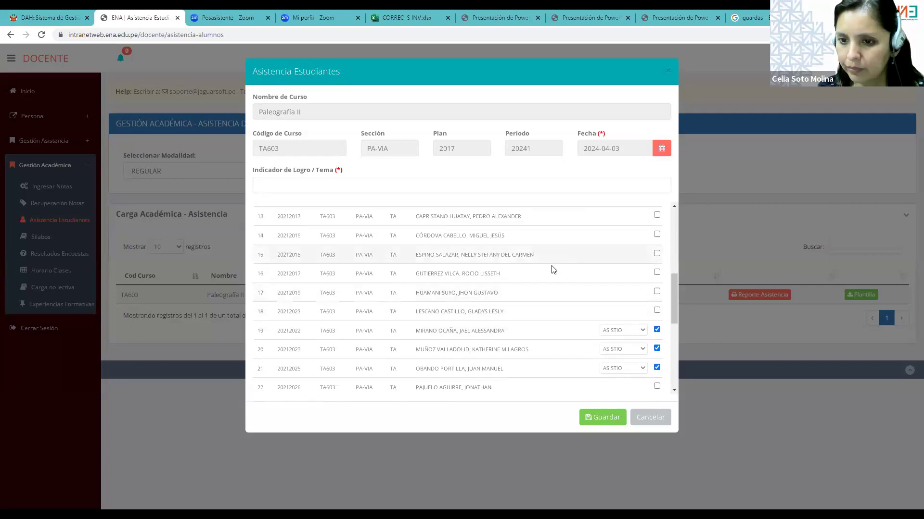
pyautogui.click(657, 292)
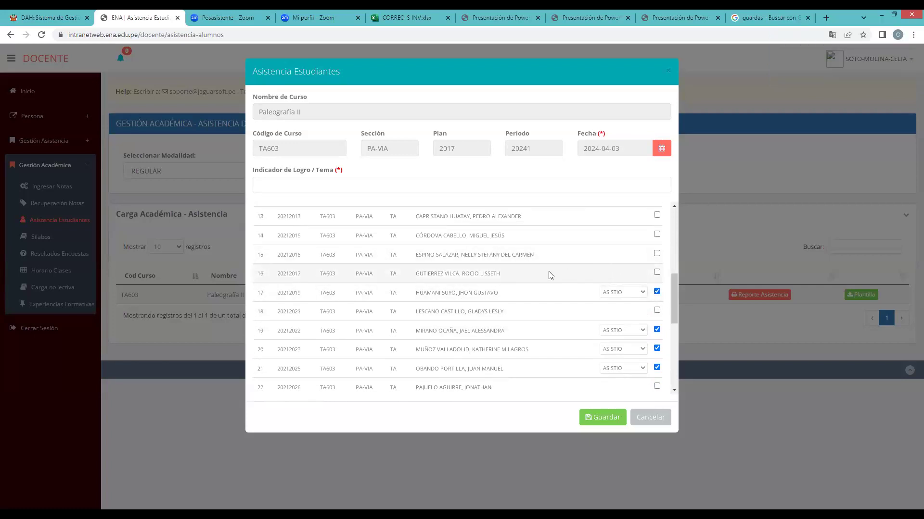
pyautogui.click(656, 273)
pyautogui.scroll(1, 561, 286)
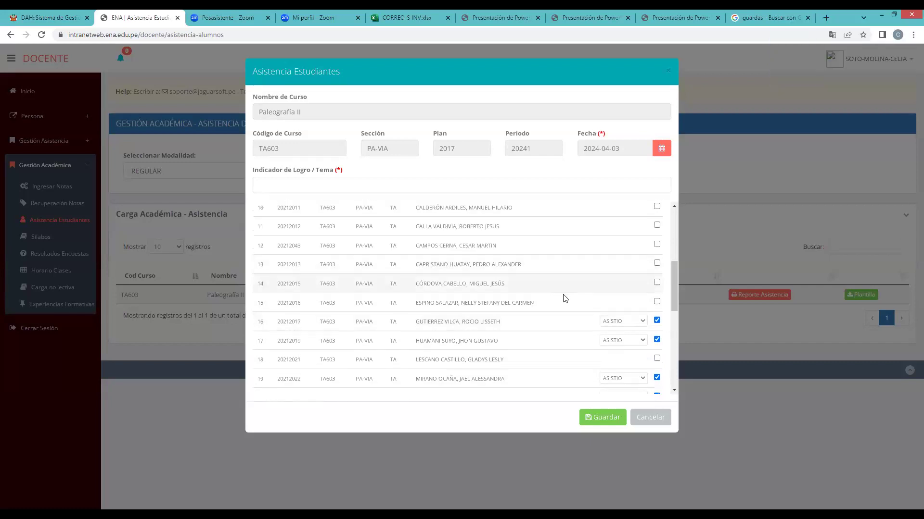
pyautogui.click(657, 302)
pyautogui.click(656, 284)
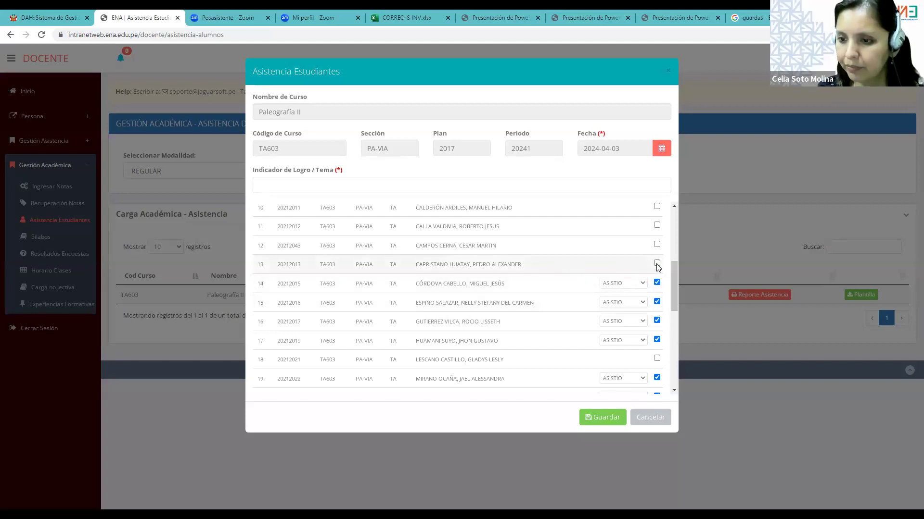
# - Mark the students numbered 11, 12, 13 and 10 in the attendance list as ASISTIO
pyautogui.scroll(2, 591, 270)
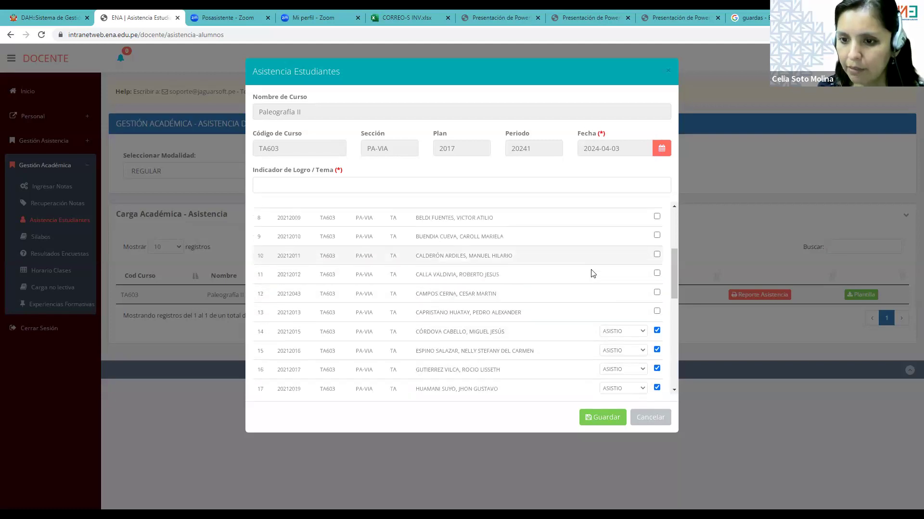
pyautogui.click(657, 275)
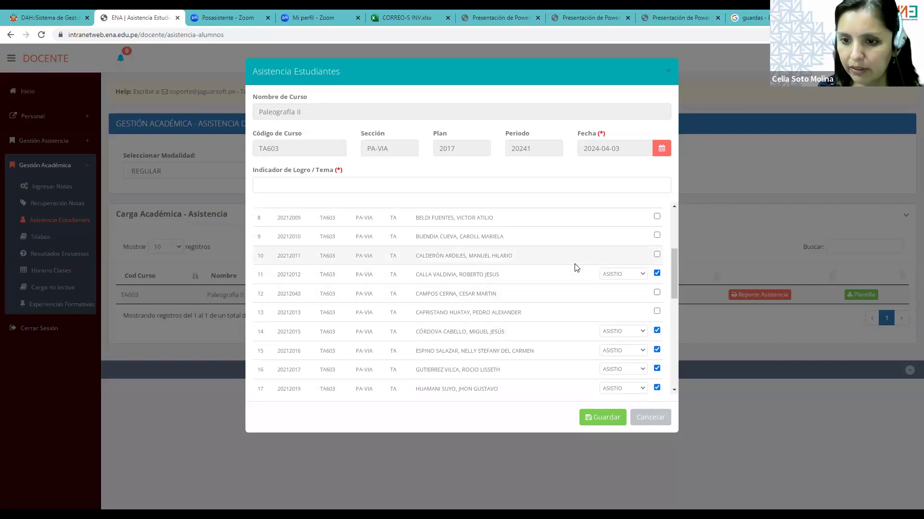
pyautogui.scroll(1, 493, 257)
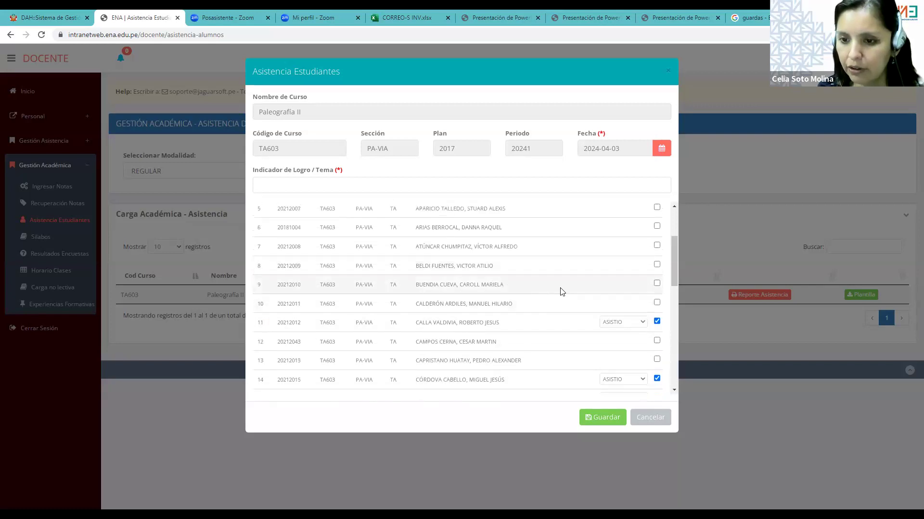
pyautogui.scroll(-1, 654, 301)
pyautogui.click(656, 293)
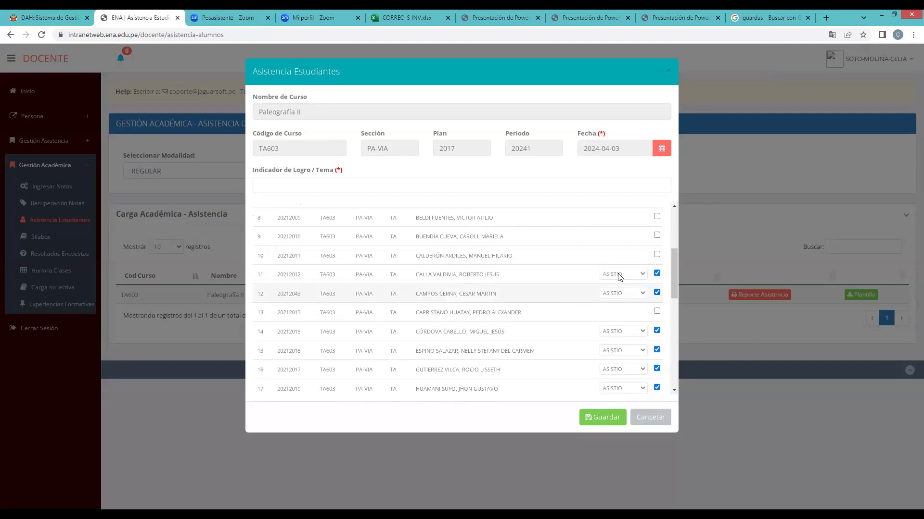
pyautogui.scroll(-1, 573, 291)
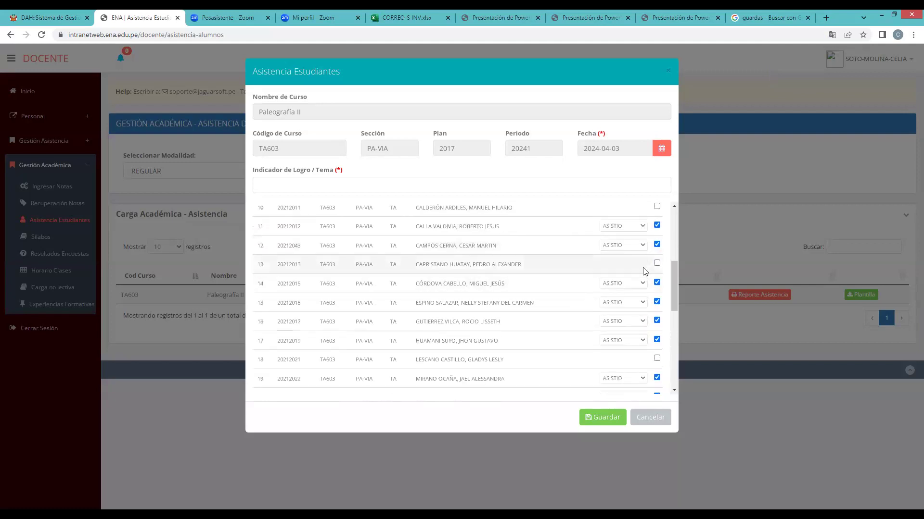
pyautogui.click(594, 265)
pyautogui.scroll(1, 599, 262)
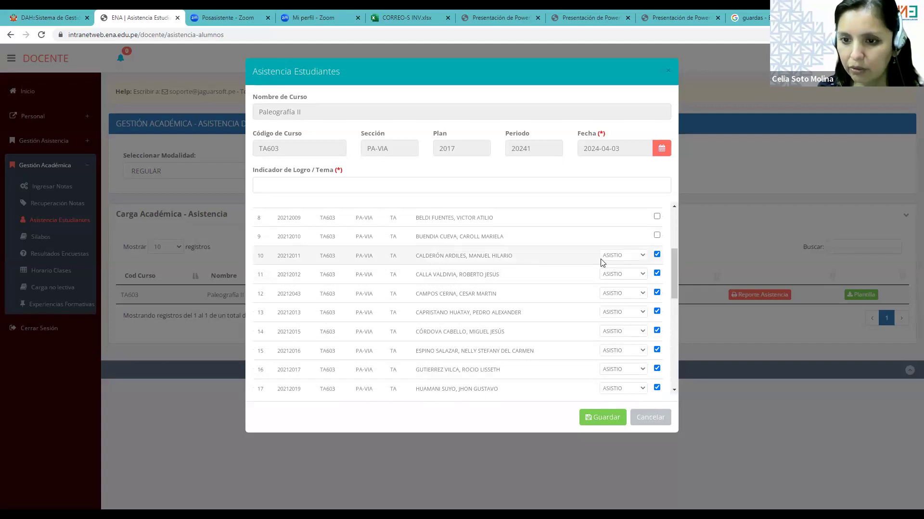
pyautogui.click(601, 260)
# - Mark the students numbered 8, 9 and 7 in the attendance list as ASISTIO
pyautogui.scroll(1, 537, 283)
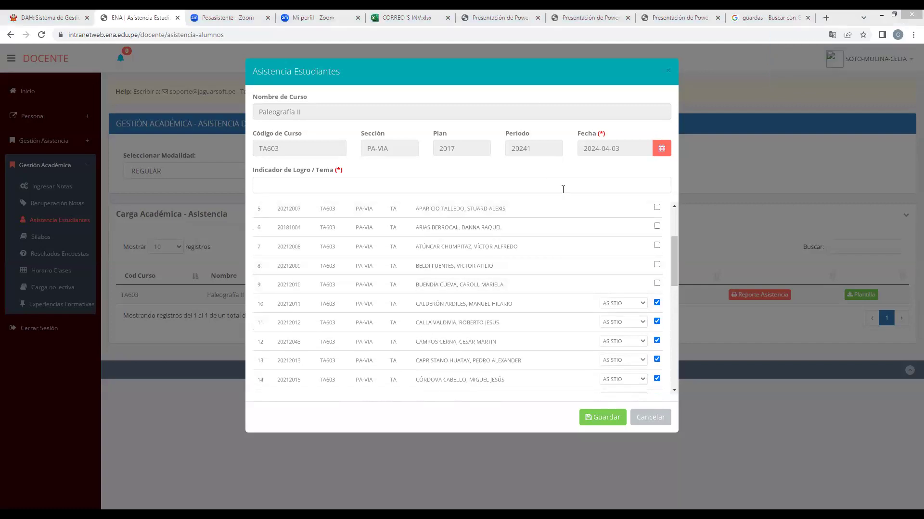
pyautogui.click(657, 266)
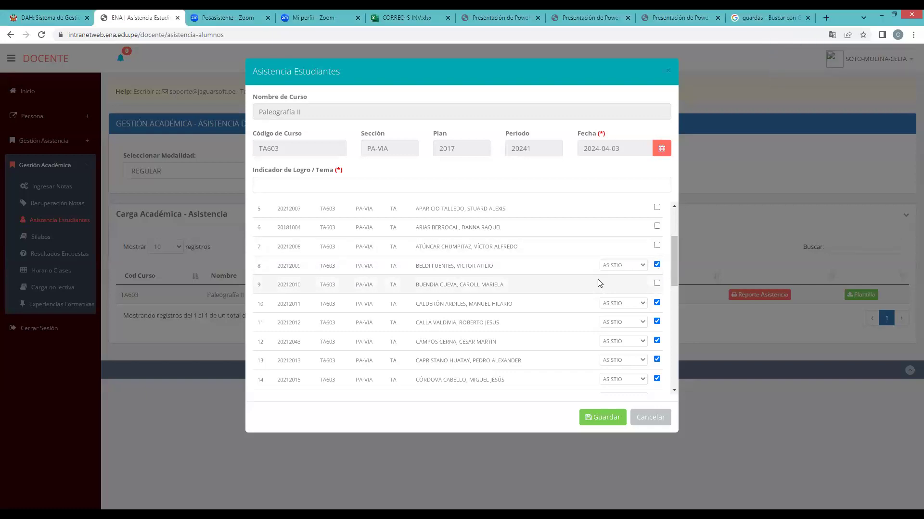
pyautogui.click(656, 284)
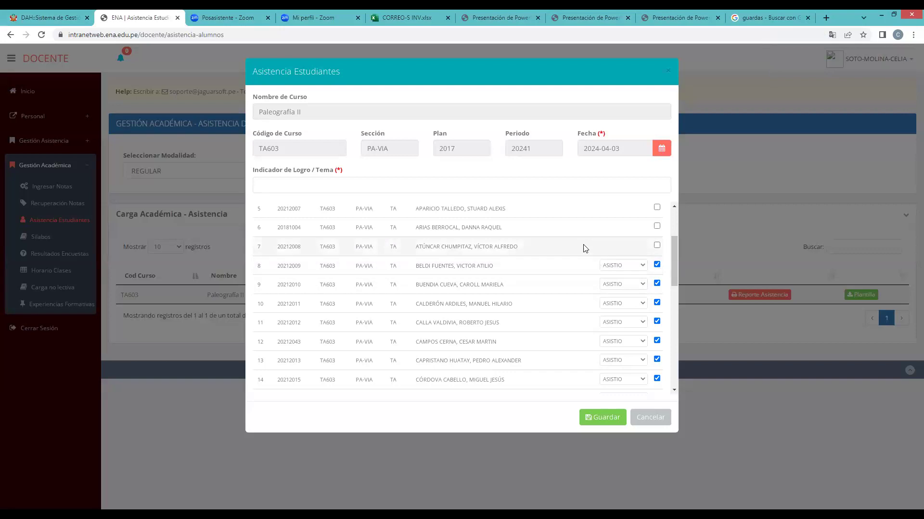
pyautogui.scroll(1, 632, 248)
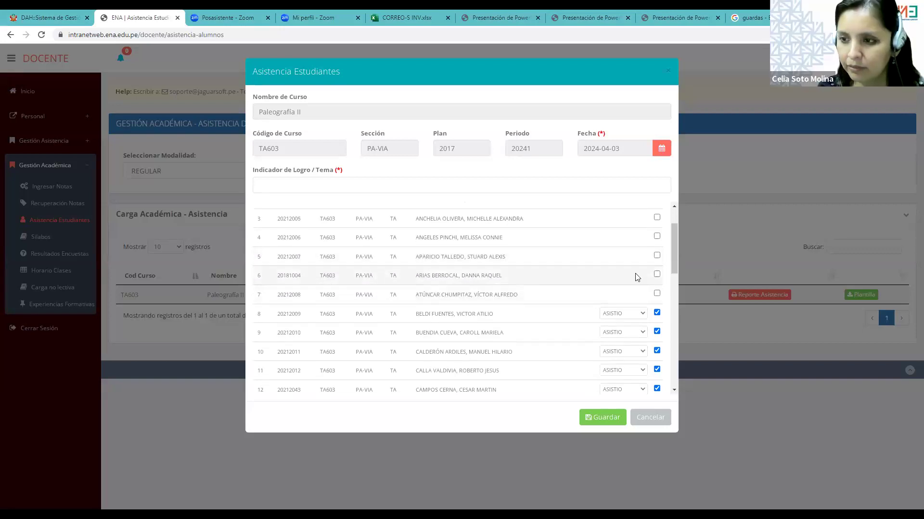
pyautogui.click(657, 293)
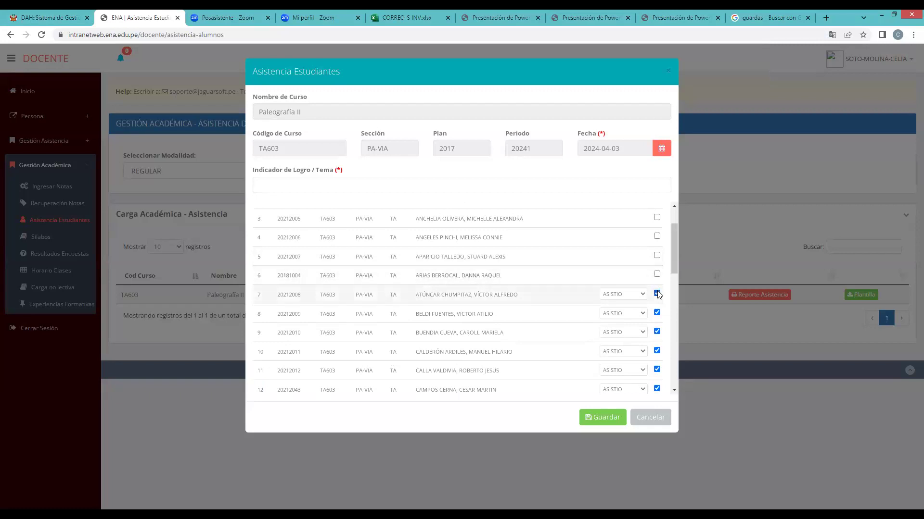
# - Mark the students numbered 4 and 3 near the start of the attendance list as ASISTIO
pyautogui.scroll(1, 630, 284)
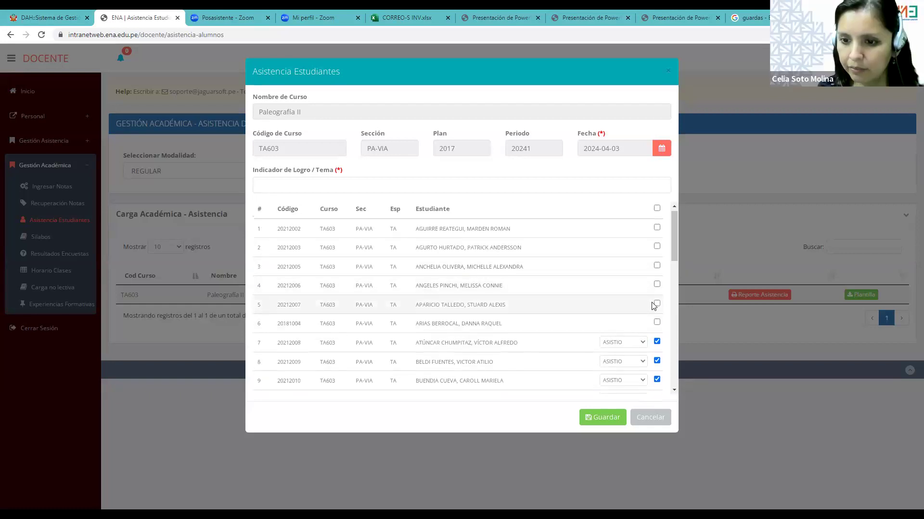
pyautogui.scroll(-1, 645, 296)
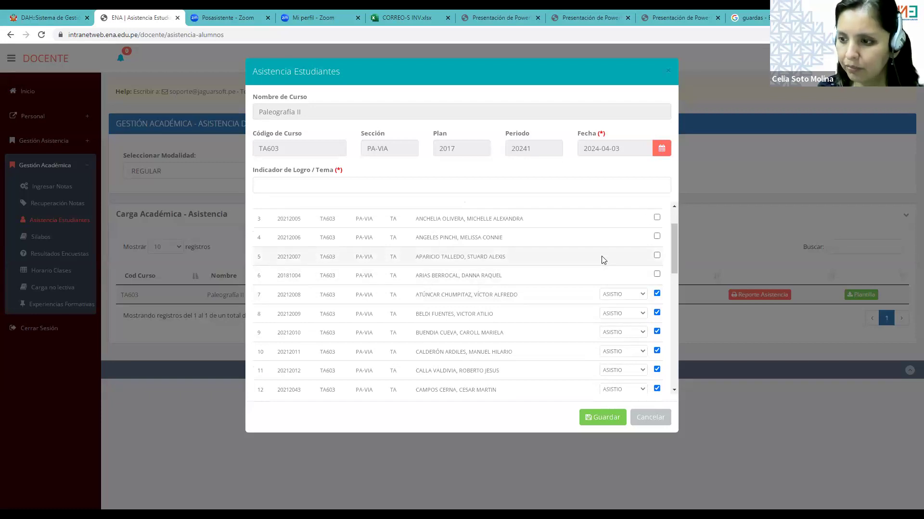
pyautogui.scroll(1, 596, 267)
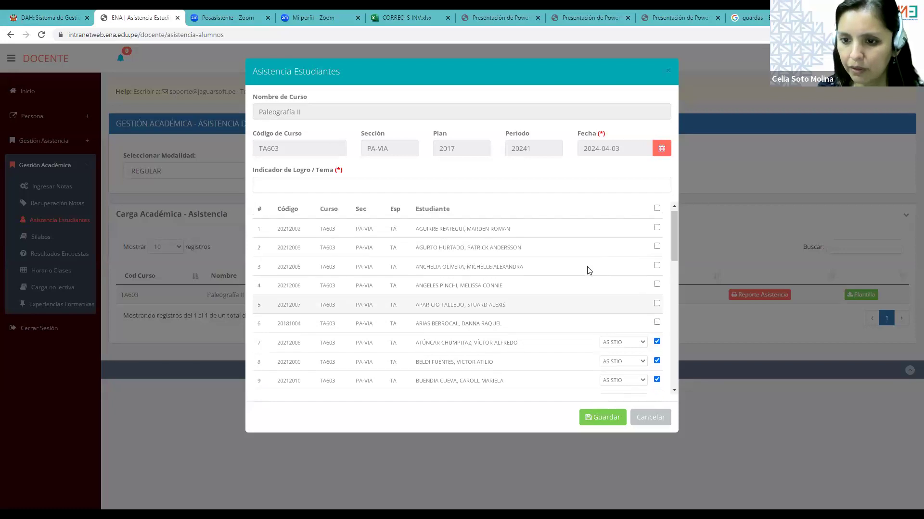
pyautogui.click(657, 284)
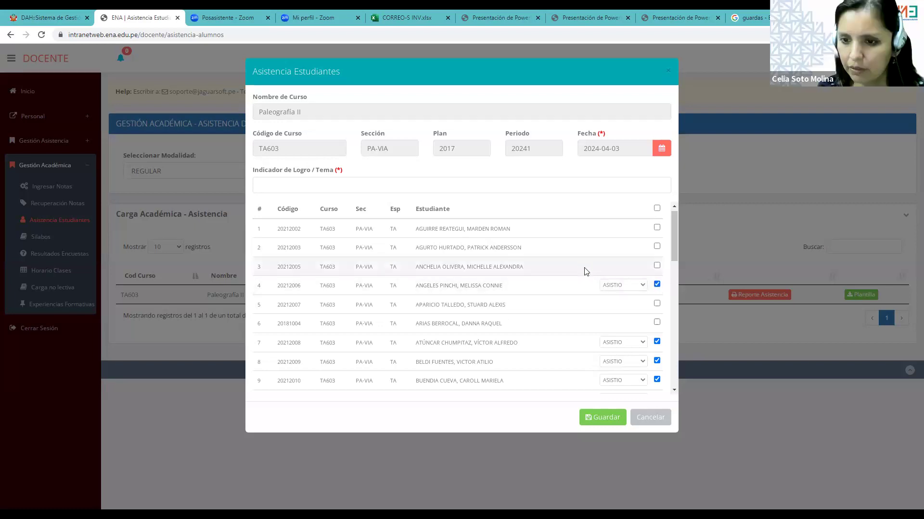
pyautogui.click(657, 266)
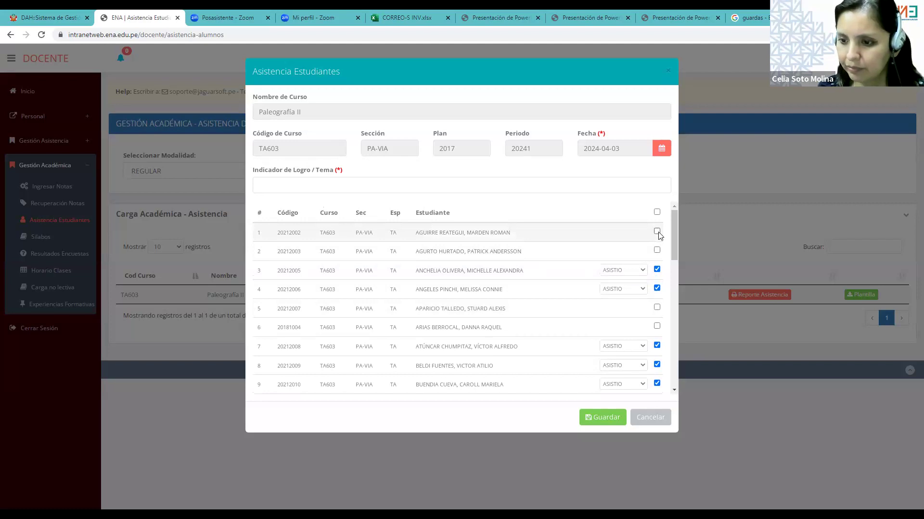
# - Enter "Normas de transcripción" as the required achievement indicator / topic of the Paleografía II session
pyautogui.click(591, 419)
pyautogui.click(372, 184)
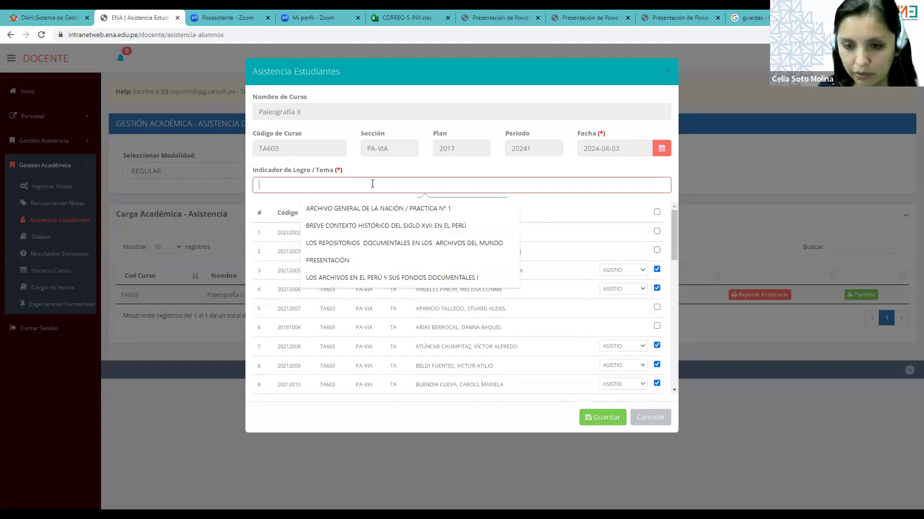
pyautogui.write('Norm')
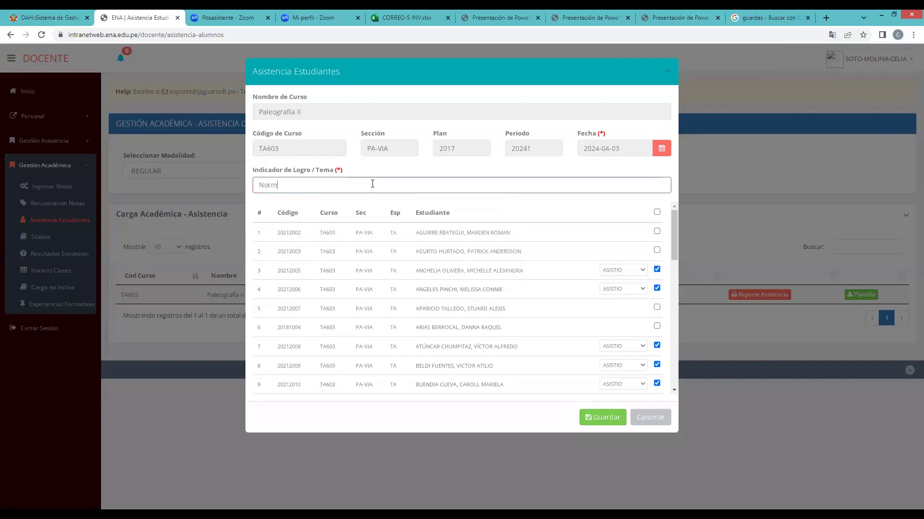
pyautogui.write('as de transcripción')
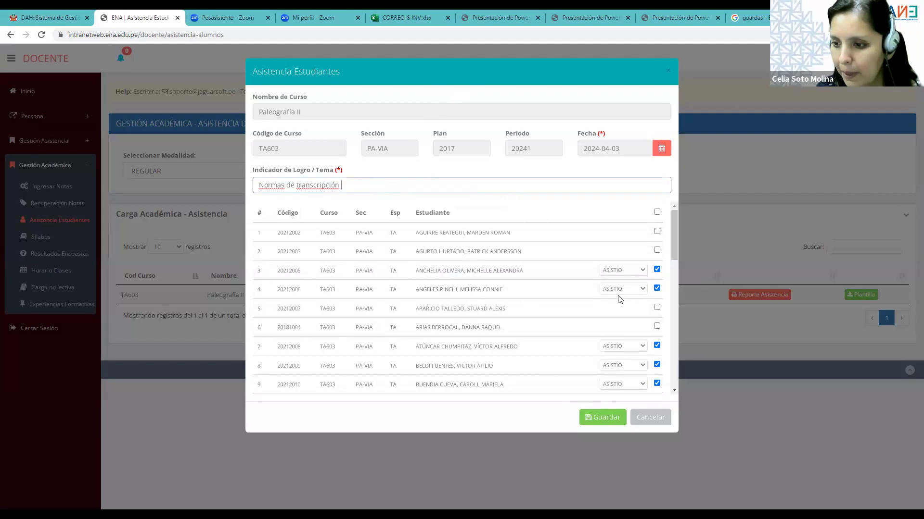
# - Review the rest of the attendance list and mark the student numbered 28 as ASISTIO
pyautogui.moveTo(674, 233); pyautogui.dragTo(673, 262)
pyautogui.scroll(-9, 670, 287)
pyautogui.scroll(1, 667, 308)
pyautogui.click(656, 279)
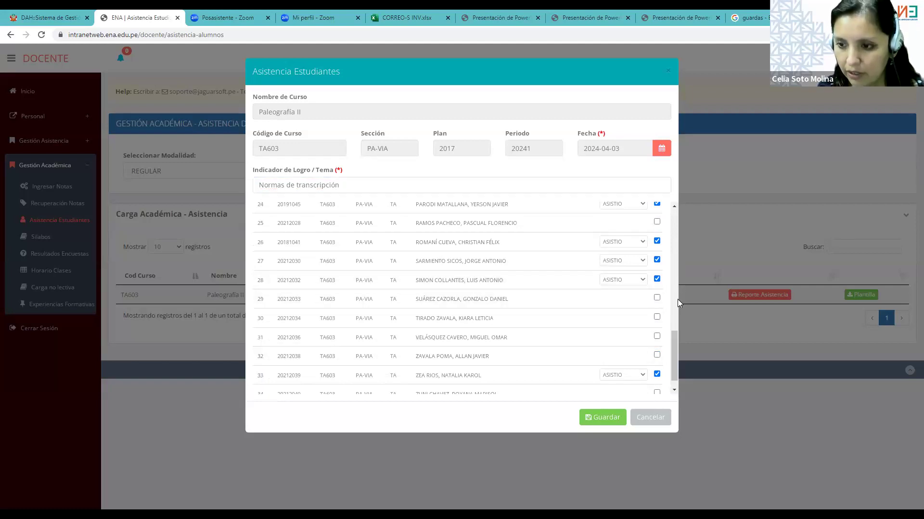
# - Save the Paleografía II attendance record for 2024-04-03 and confirm the registration
pyautogui.scroll(10, 676, 260)
pyautogui.click(599, 417)
pyautogui.click(447, 305)
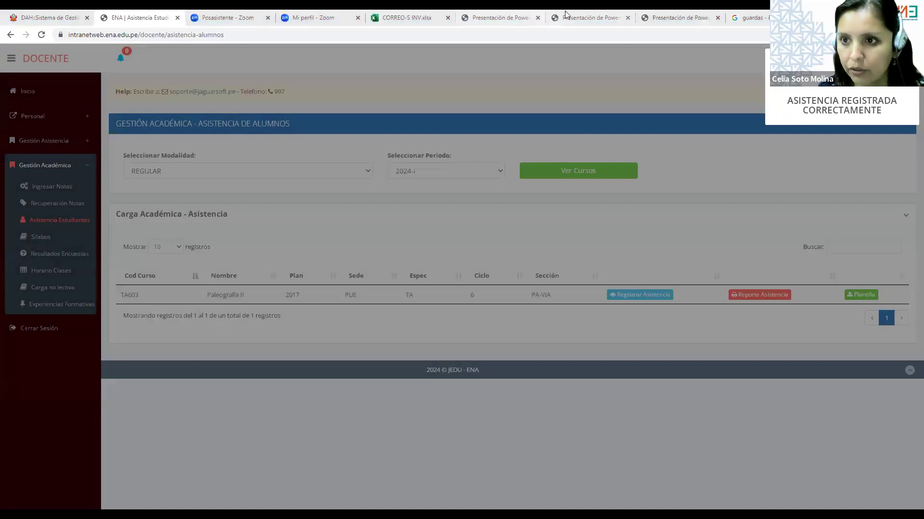
# - Look through the open Sesión N° 7 manuscript PDFs and bring up Lámina N° 2
pyautogui.hotkey('ctrl', '7')
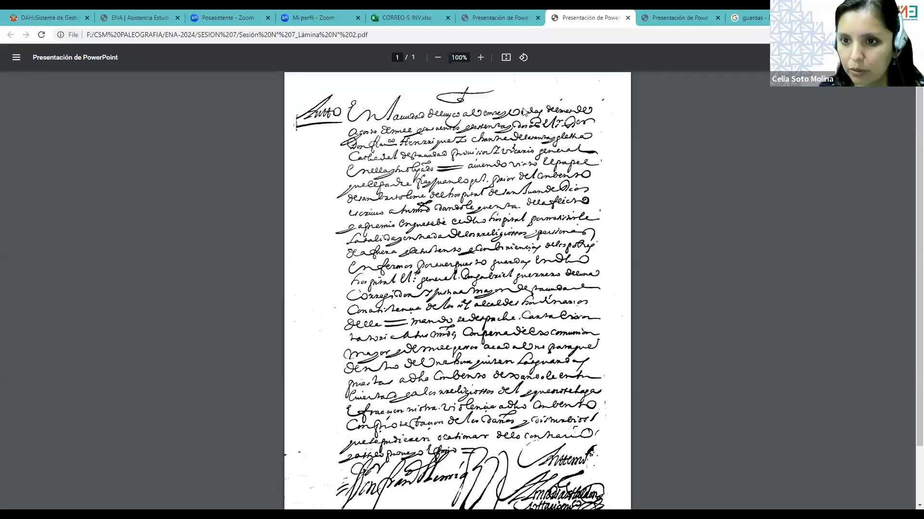
pyautogui.click(657, 18)
pyautogui.click(588, 18)
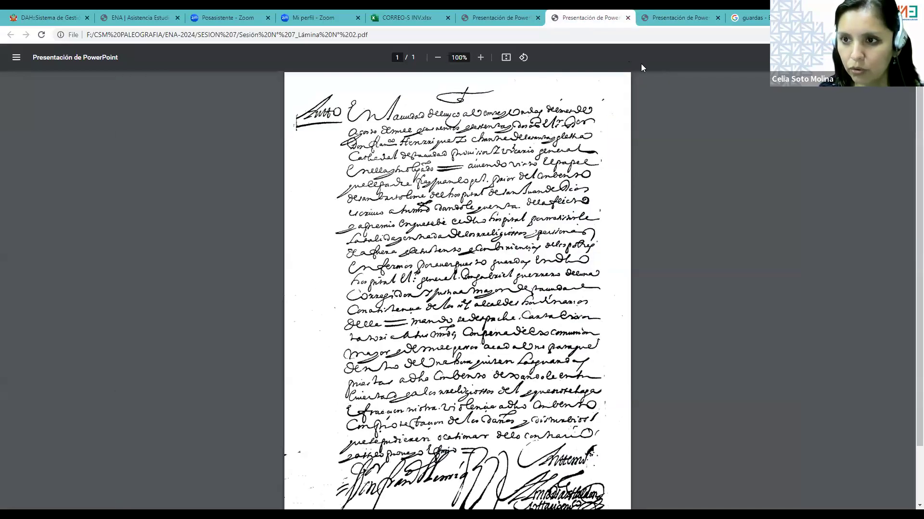
pyautogui.click(485, 13)
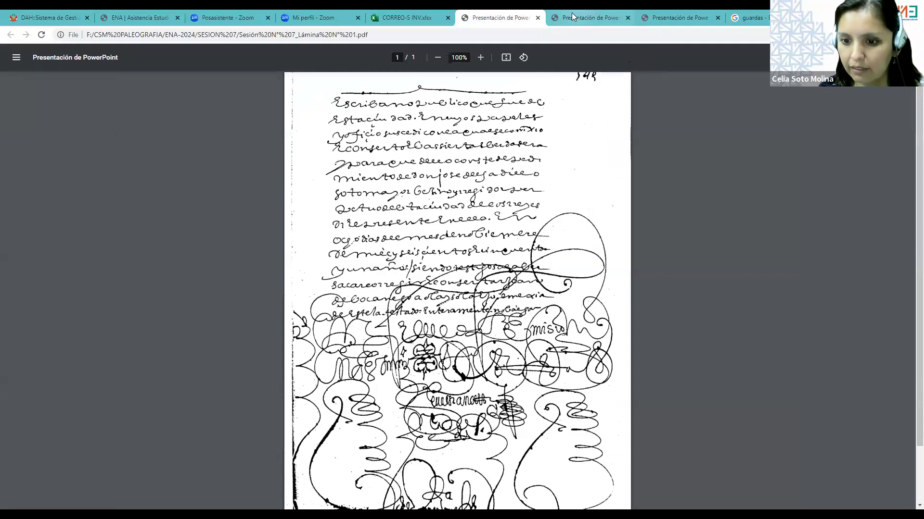
pyautogui.click(576, 13)
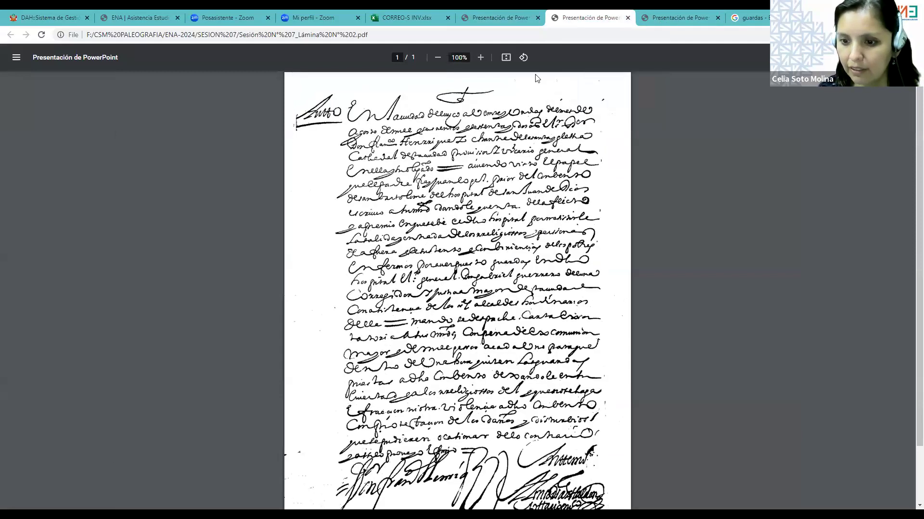
# - Enlarge Lámina N° 2 to 150% and examine the manuscript text down to the closing signatures
pyautogui.click(480, 58)
pyautogui.click(480, 58)
pyautogui.click(480, 58)
pyautogui.scroll(-3, 469, 266)
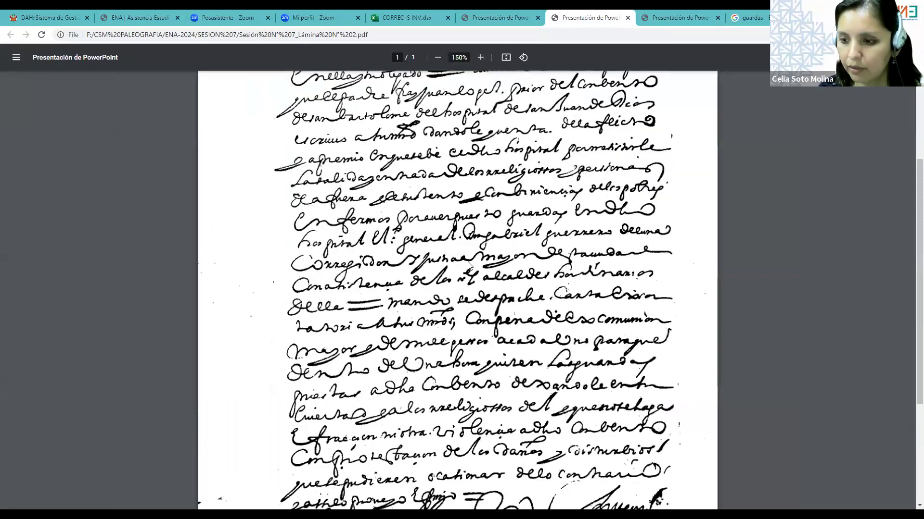
pyautogui.scroll(-4, 469, 266)
pyautogui.scroll(1, 469, 266)
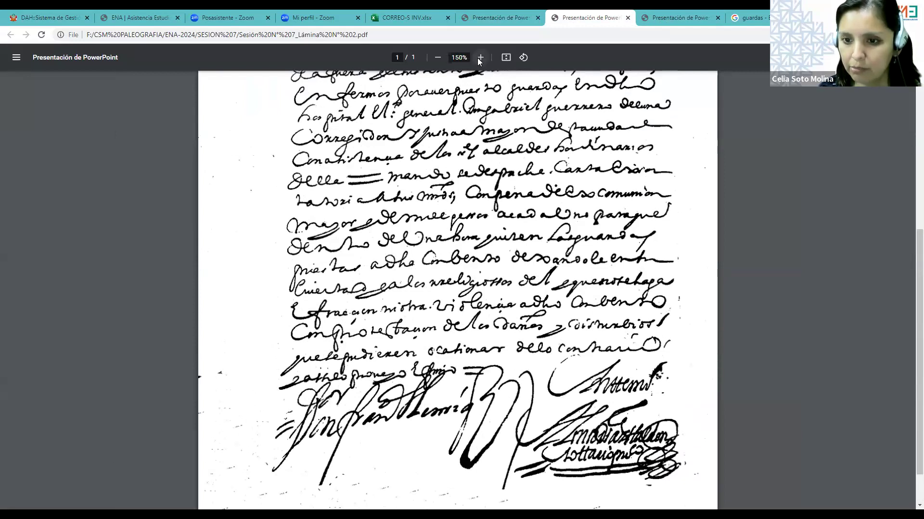
pyautogui.scroll(-1, 547, 253)
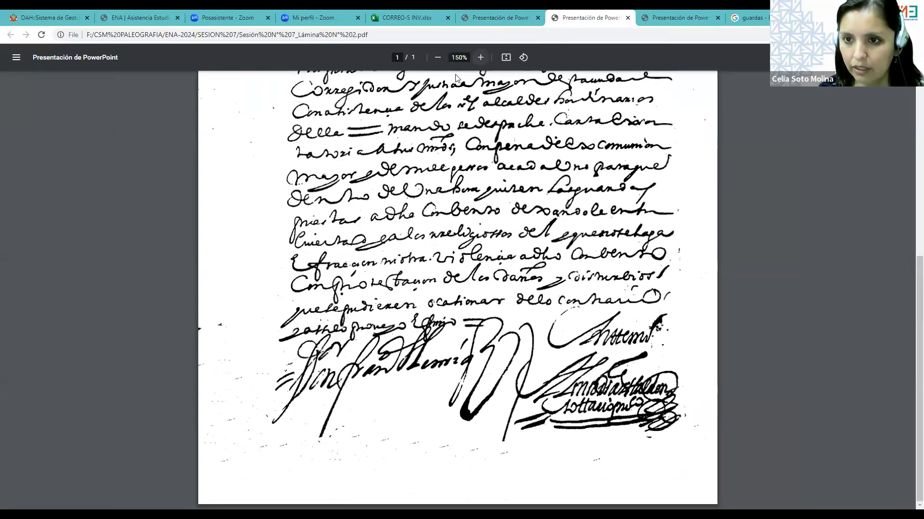
# - Enlarge Lámina N° 2 to 175% to read the lower lines of the manuscript above the signatures
pyautogui.click(485, 63)
pyautogui.click(438, 61)
pyautogui.scroll(1, 515, 183)
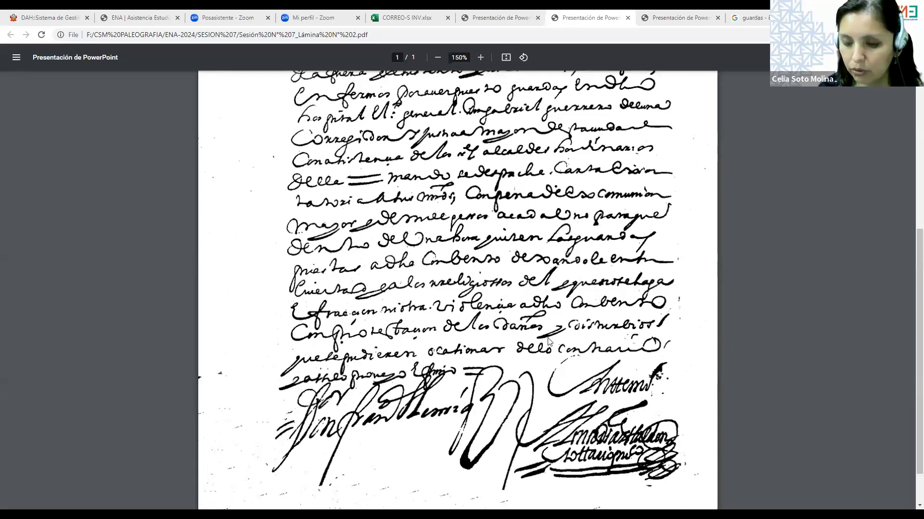
pyautogui.click(481, 60)
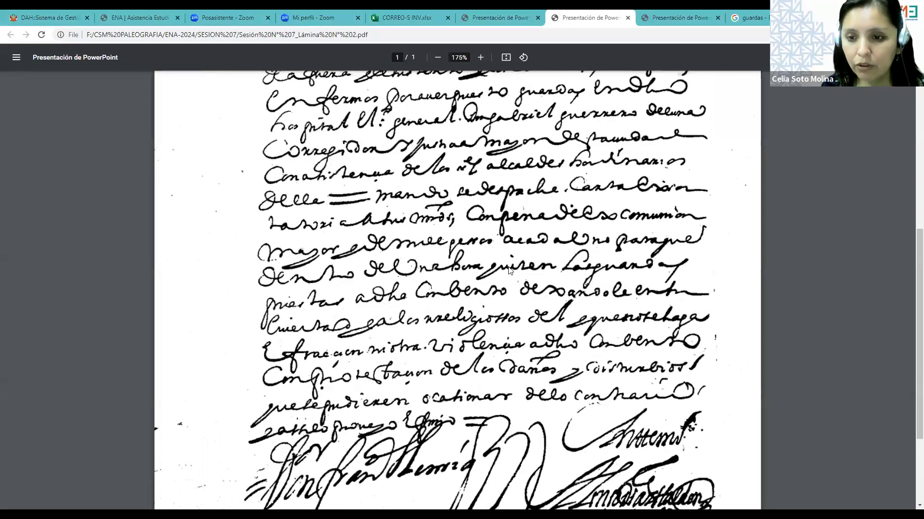